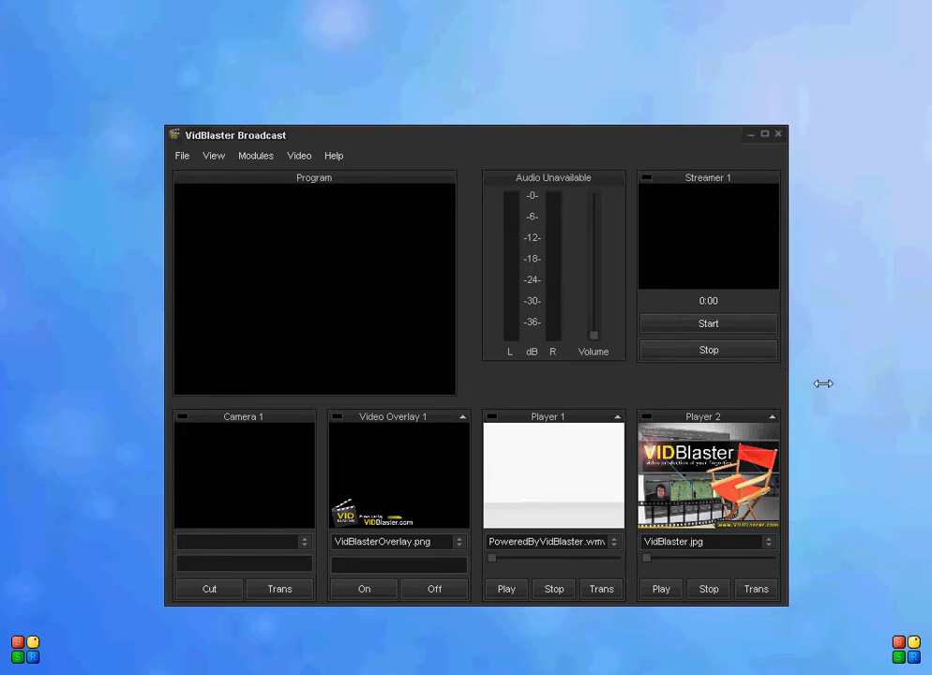
# Step: Widen the main window on both sides and add a Video Replay II module
pyautogui.moveTo(788, 374); pyautogui.dragTo(903, 374)
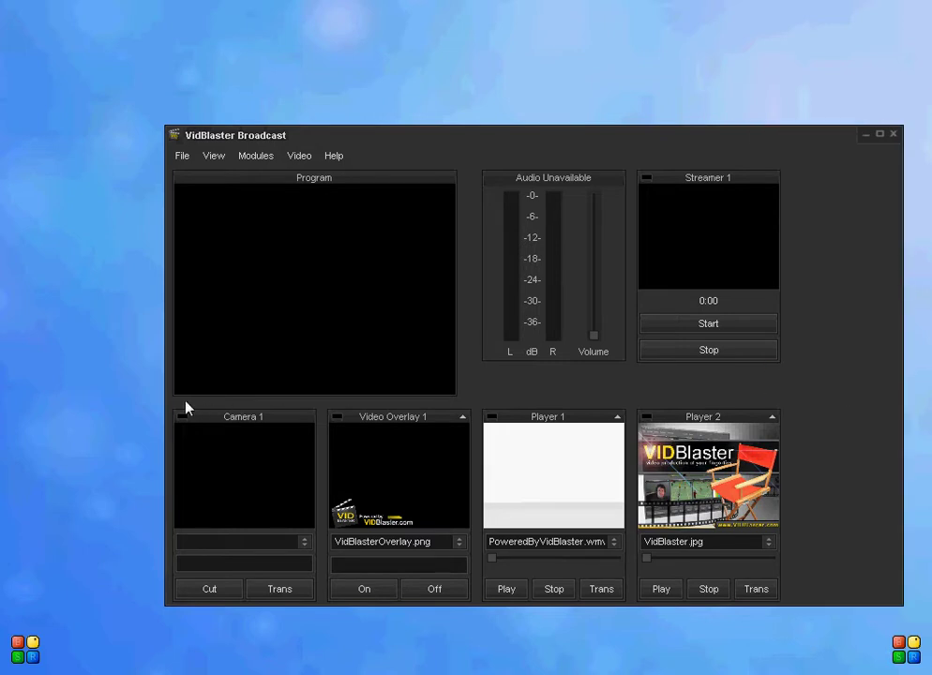
pyautogui.moveTo(164, 401); pyautogui.dragTo(35, 399)
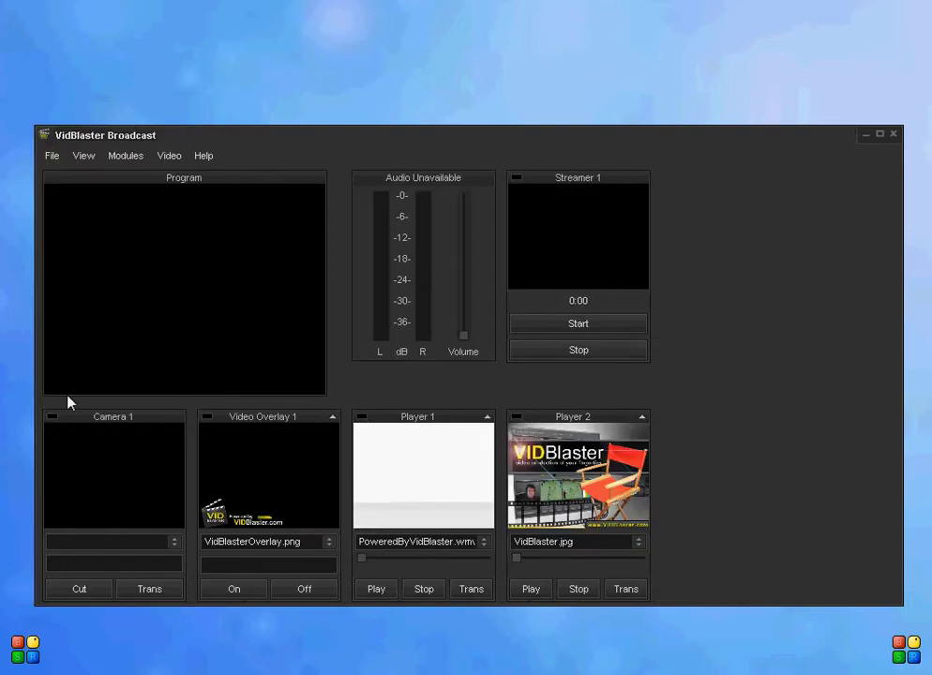
pyautogui.click(132, 158)
pyautogui.moveTo(138, 176)
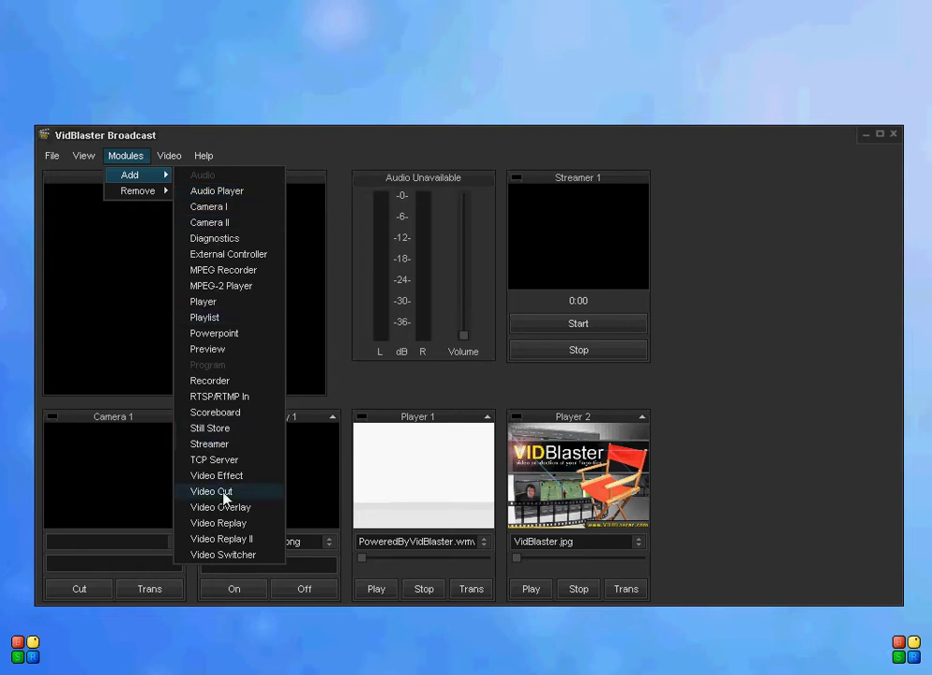
pyautogui.click(240, 542)
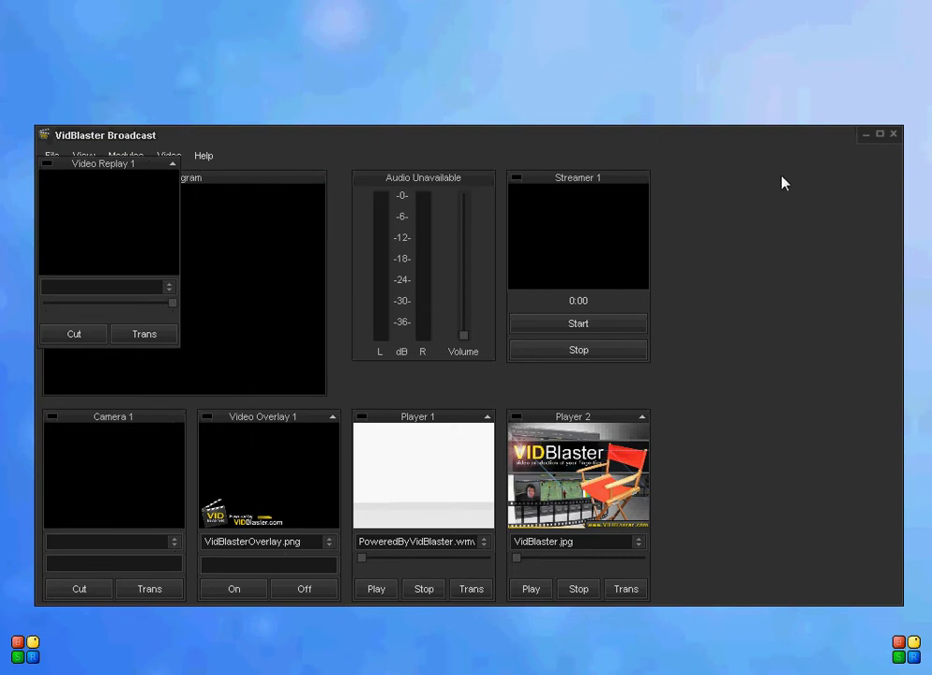
# Step: Place the Video Replay 1 panel to the right of Streamer 1, left fully expanded
pyautogui.moveTo(784, 183); pyautogui.dragTo(784, 183)
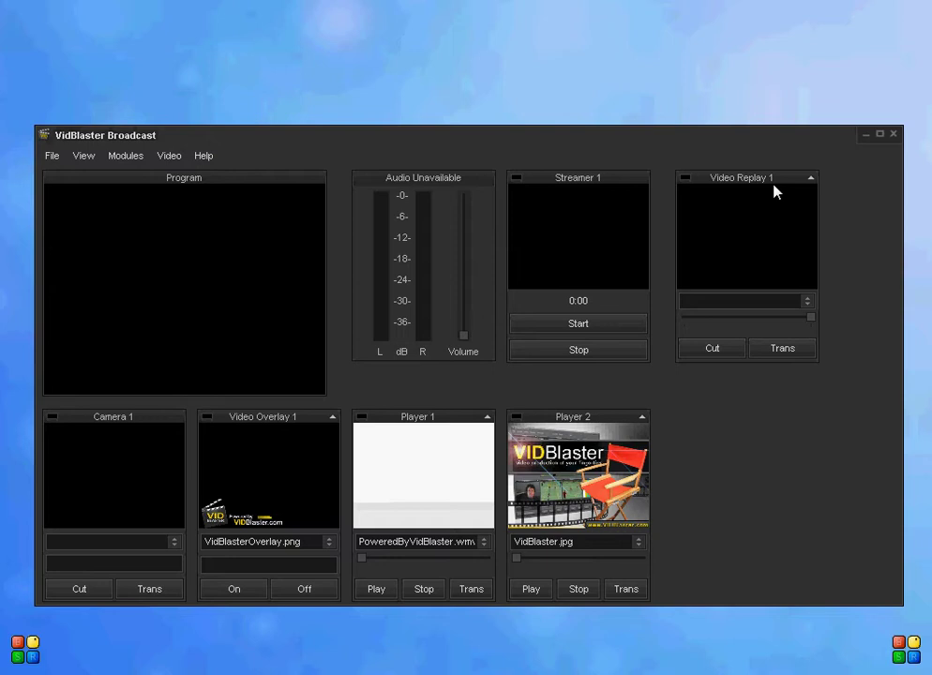
pyautogui.click(811, 178)
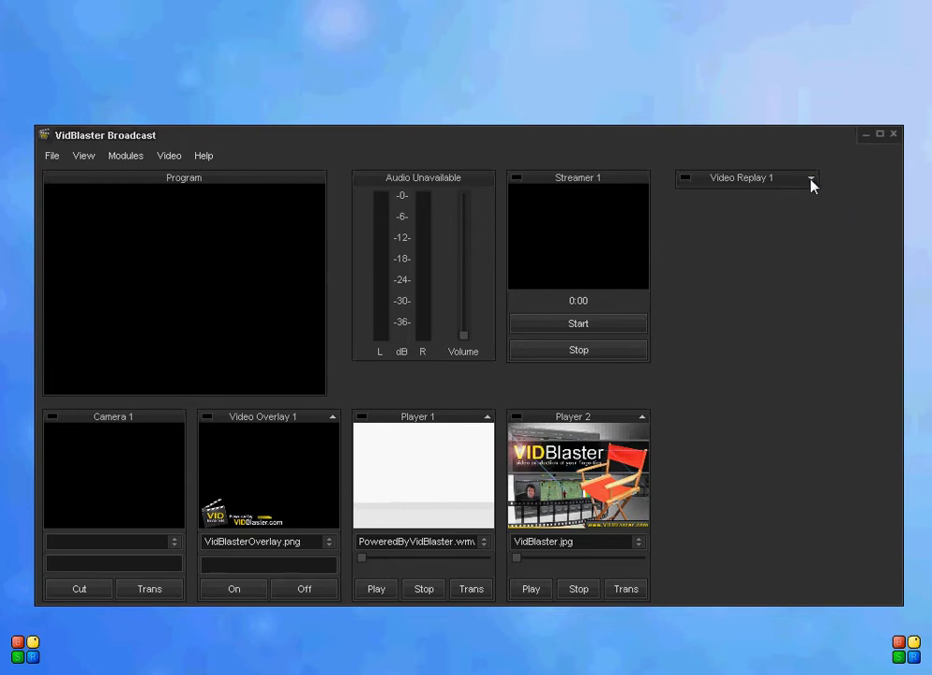
pyautogui.click(811, 179)
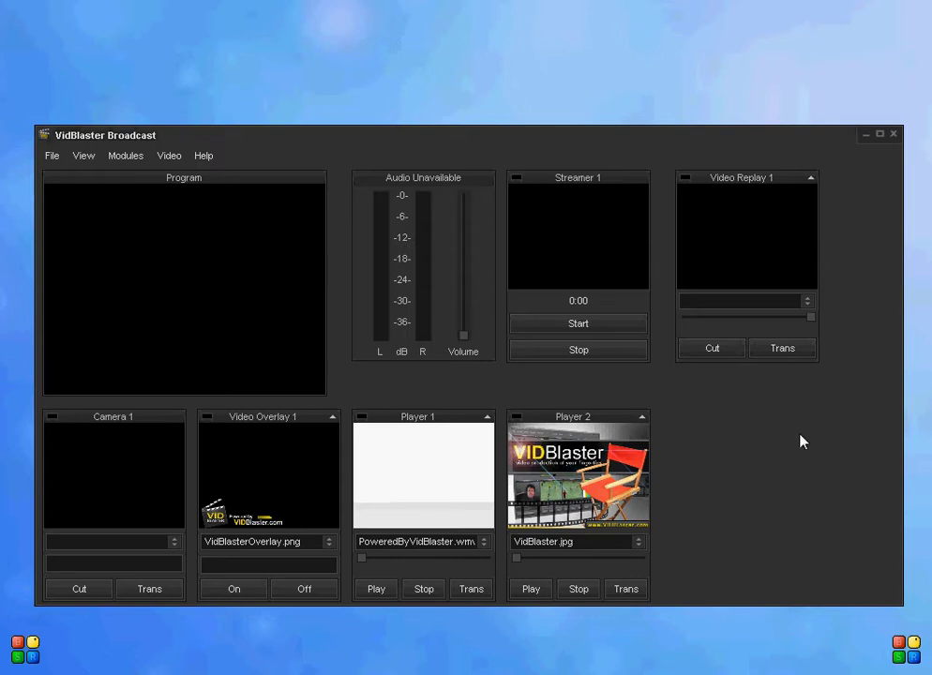
# Step: Load the soccer video from Dropbox > Vids into Player 1 and start playing it
pyautogui.rightClick(420, 468)
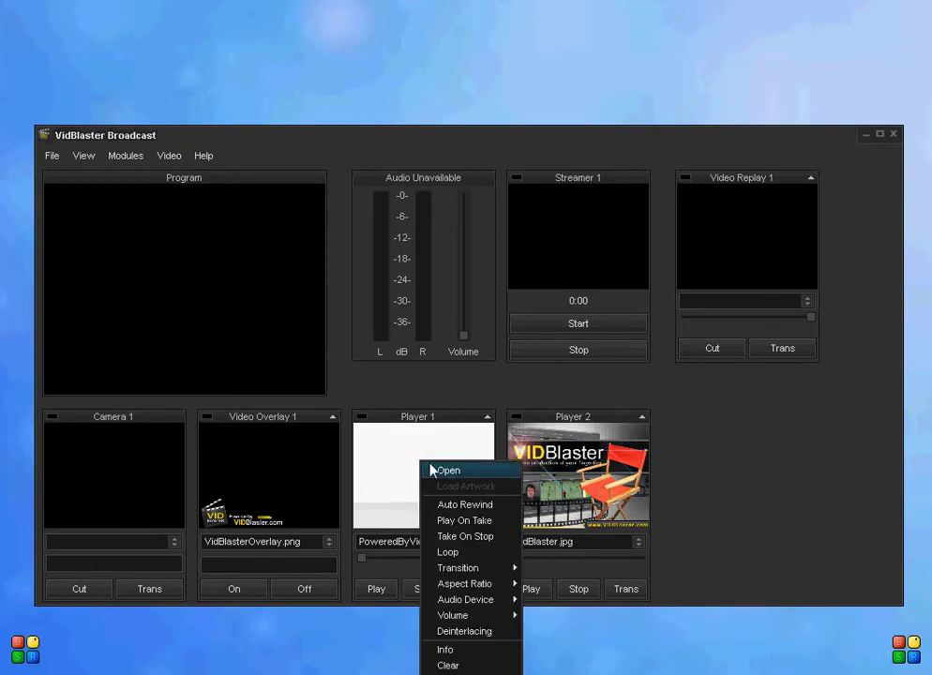
pyautogui.click(451, 471)
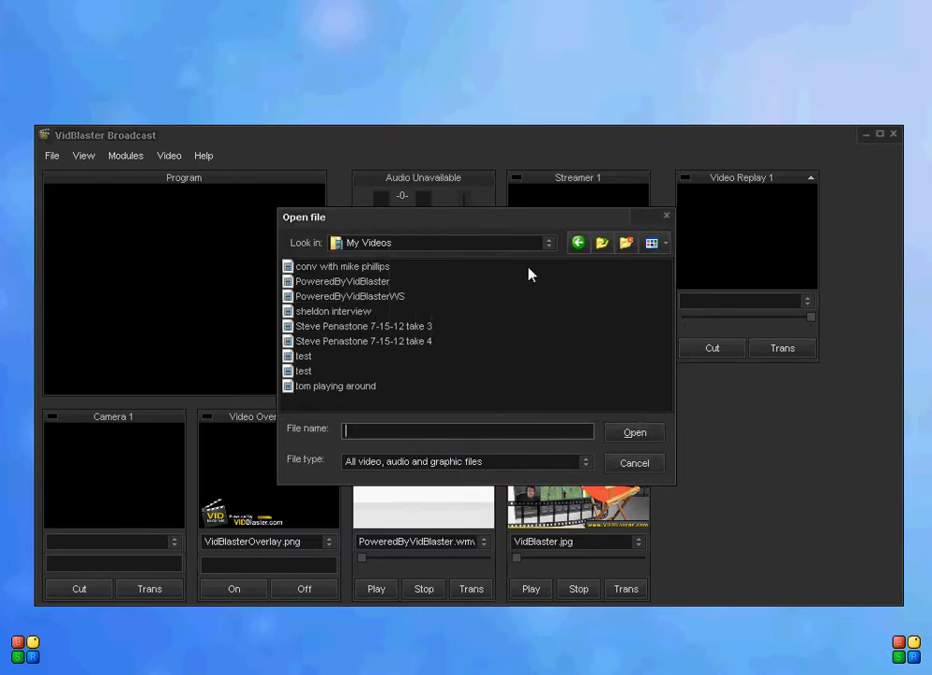
pyautogui.click(602, 244)
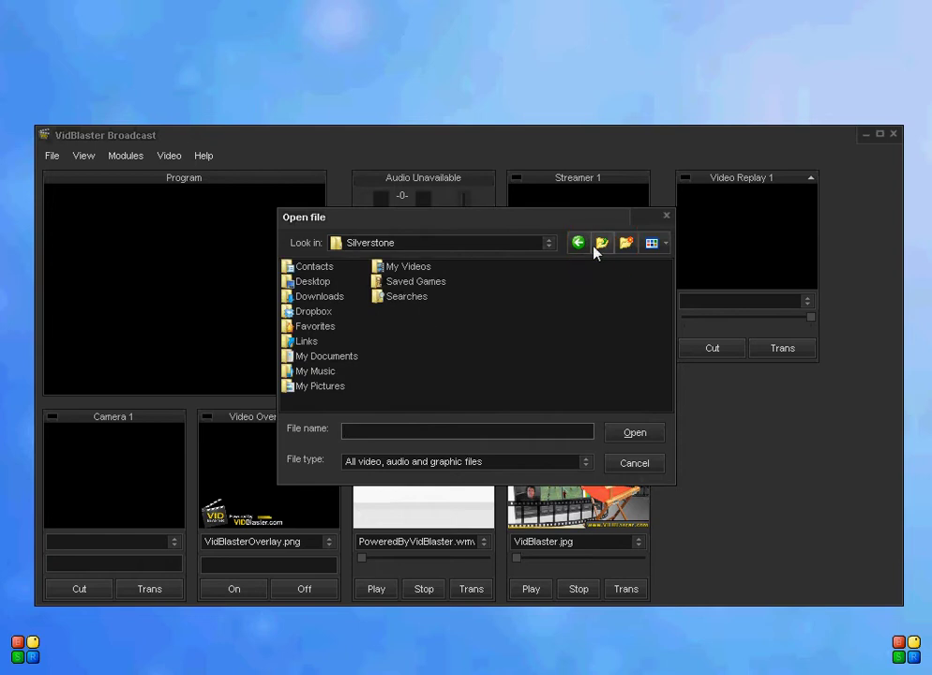
pyautogui.doubleClick(313, 309)
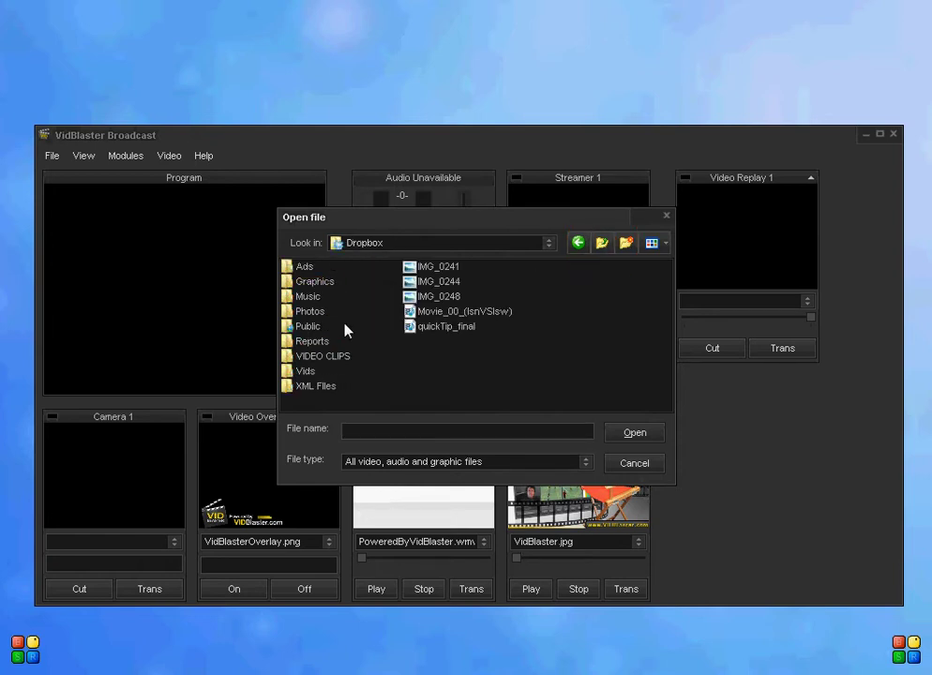
pyautogui.doubleClick(305, 373)
pyautogui.doubleClick(340, 266)
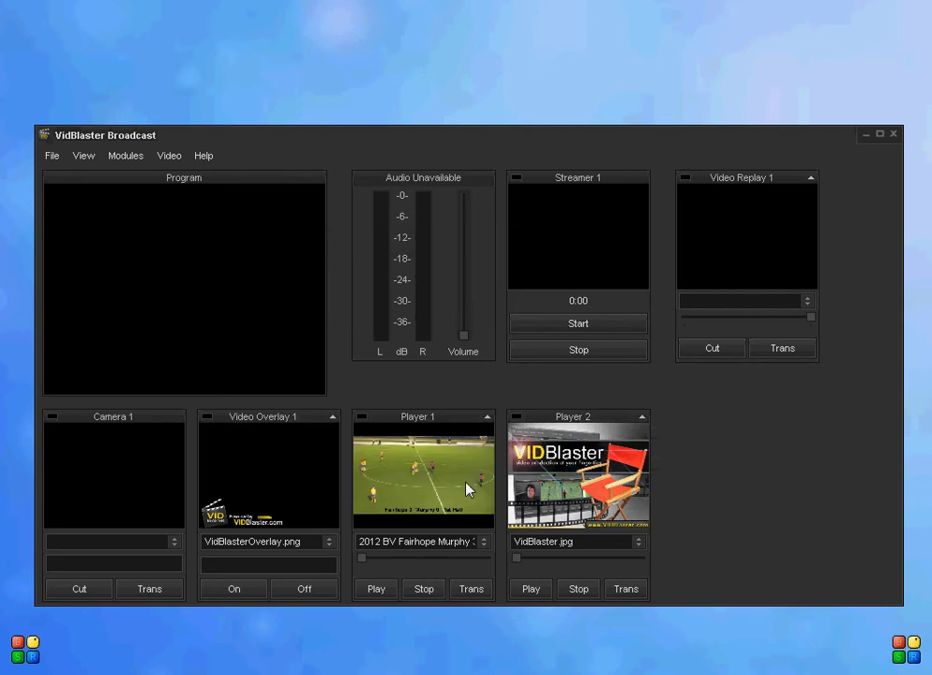
pyautogui.click(377, 591)
pyautogui.rightClick(424, 471)
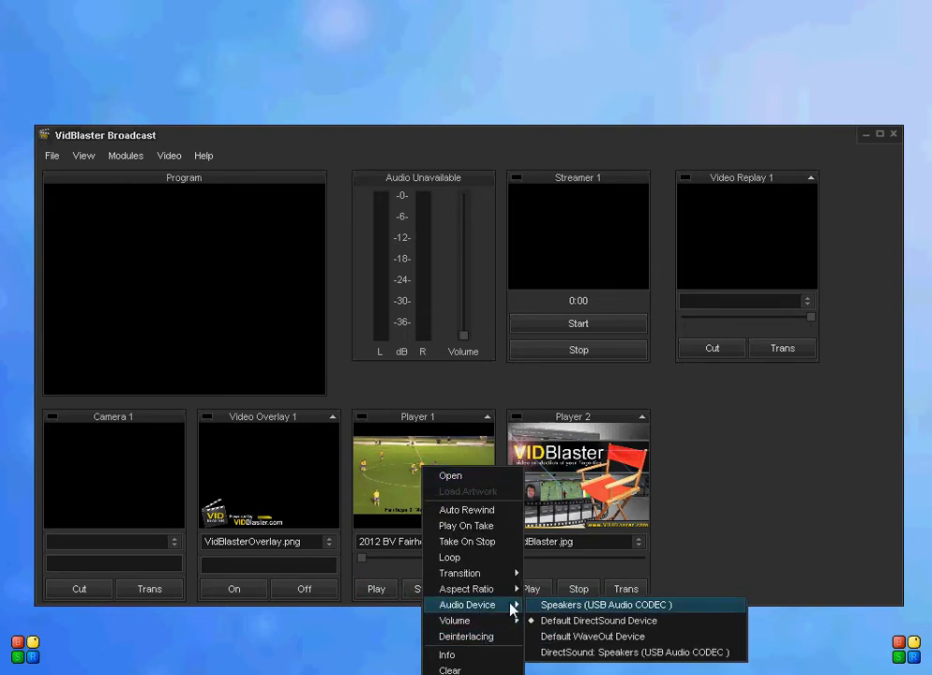
# Step: Set Player 1's volume to 0% and put its soccer video on Program
pyautogui.moveTo(497, 625)
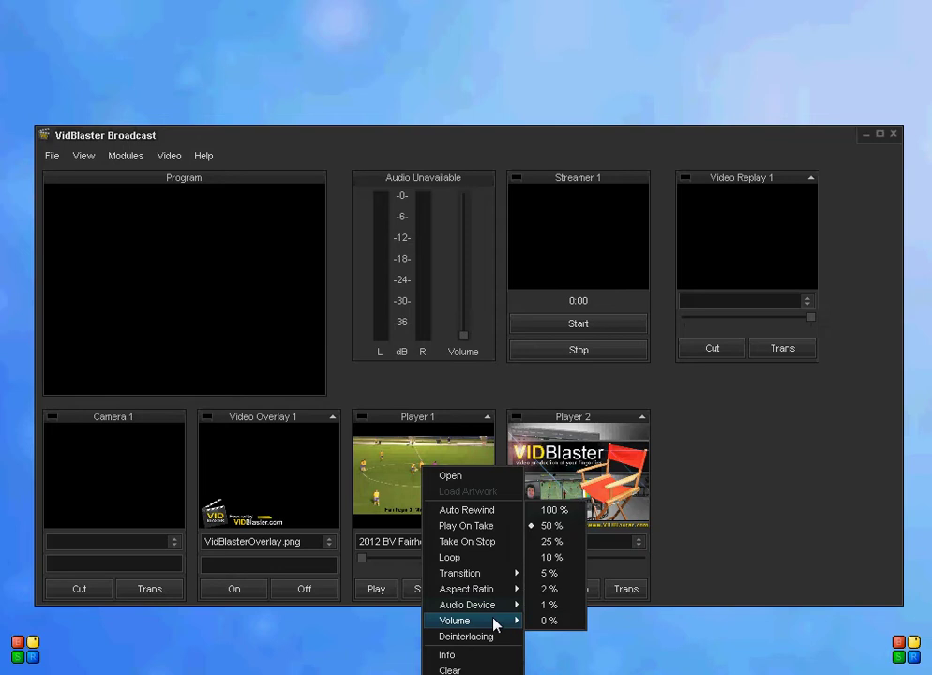
pyautogui.click(552, 622)
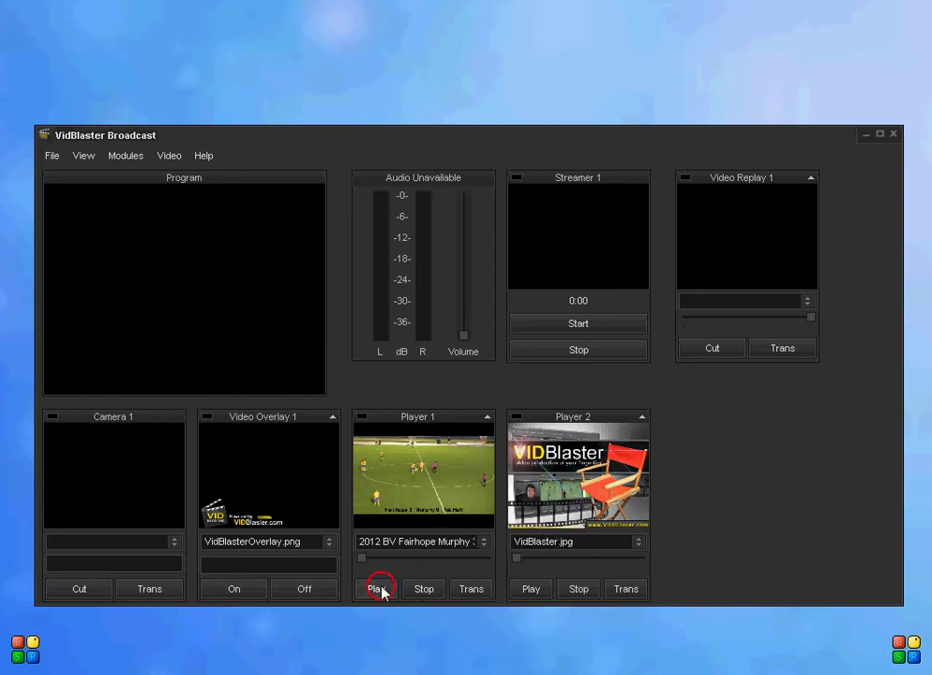
pyautogui.click(424, 465)
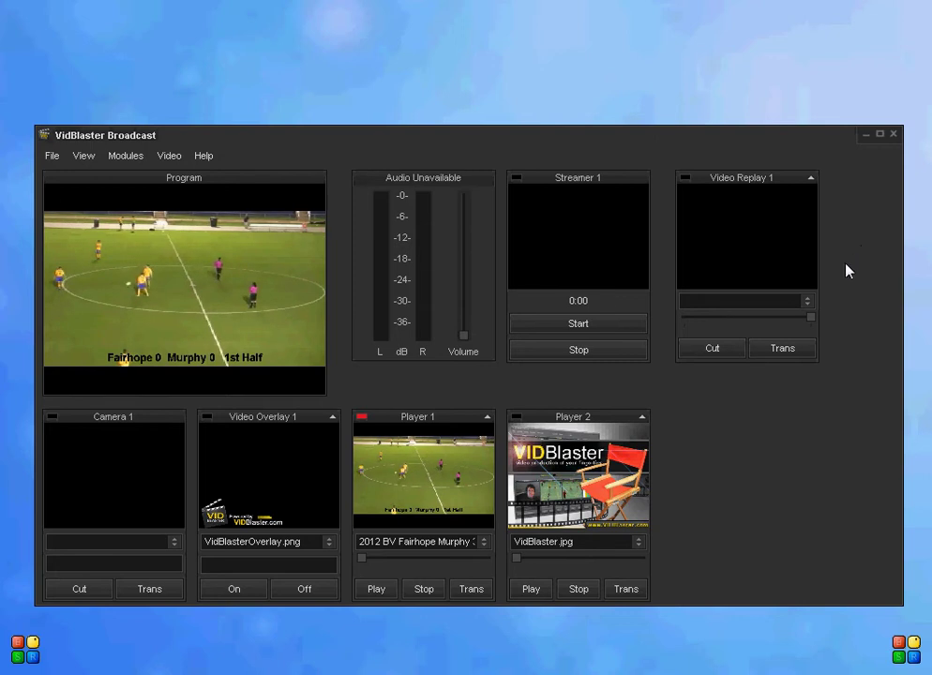
pyautogui.click(808, 301)
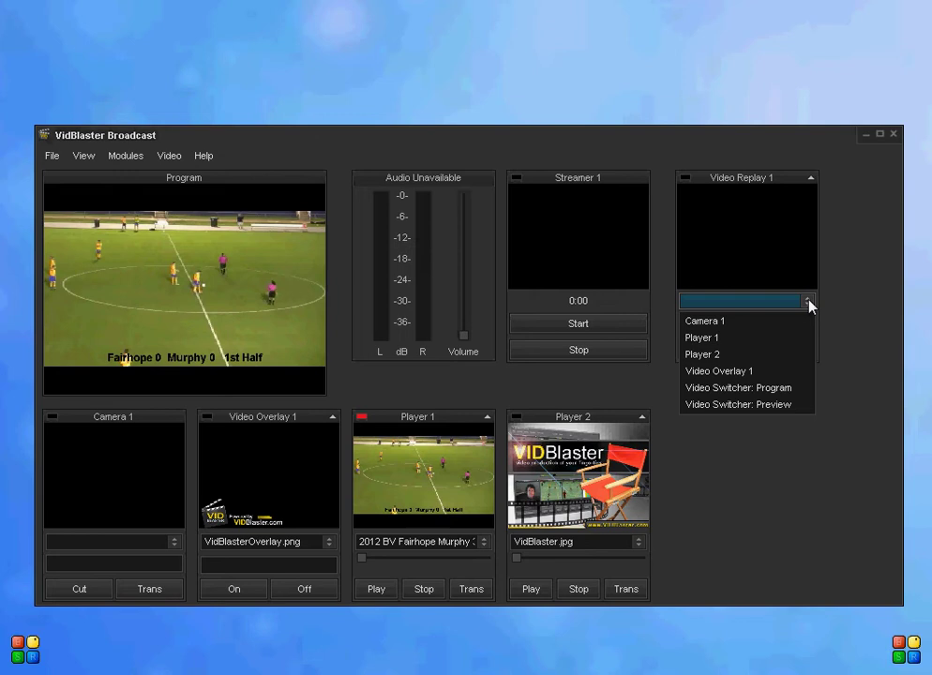
pyautogui.click(730, 340)
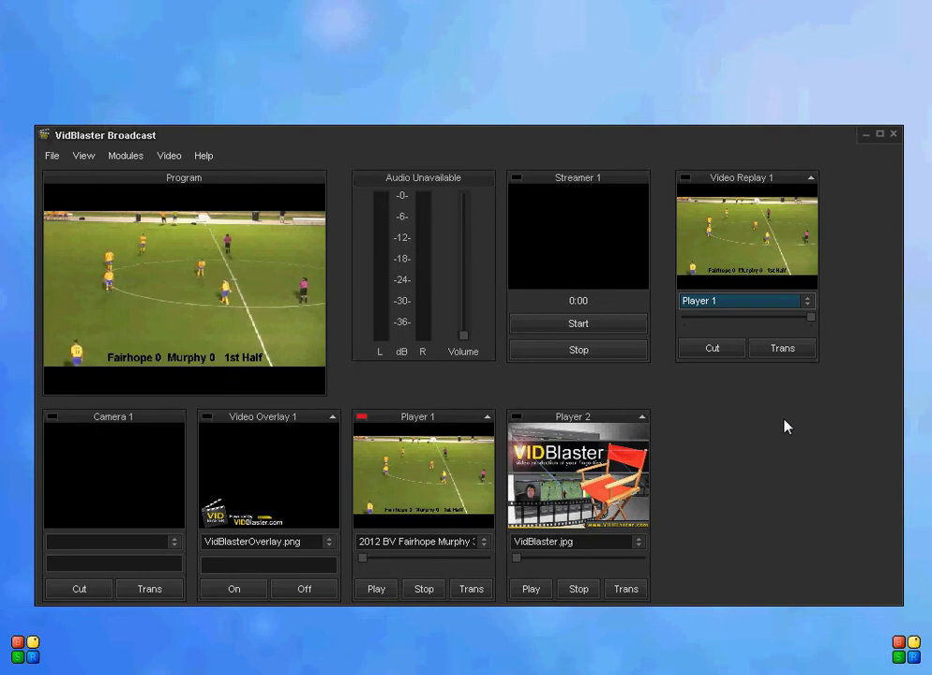
pyautogui.moveTo(814, 325)
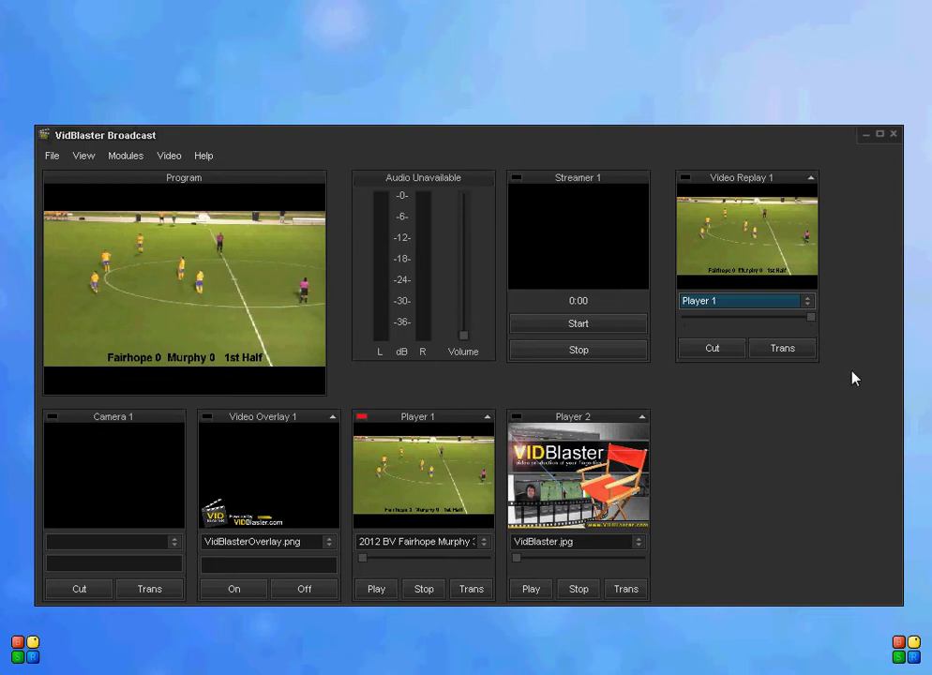
# Step: Move Video Replay 1's position slider back to about 6 s, then to about 27 s
pyautogui.click(806, 321)
pyautogui.moveTo(805, 320); pyautogui.dragTo(687, 324)
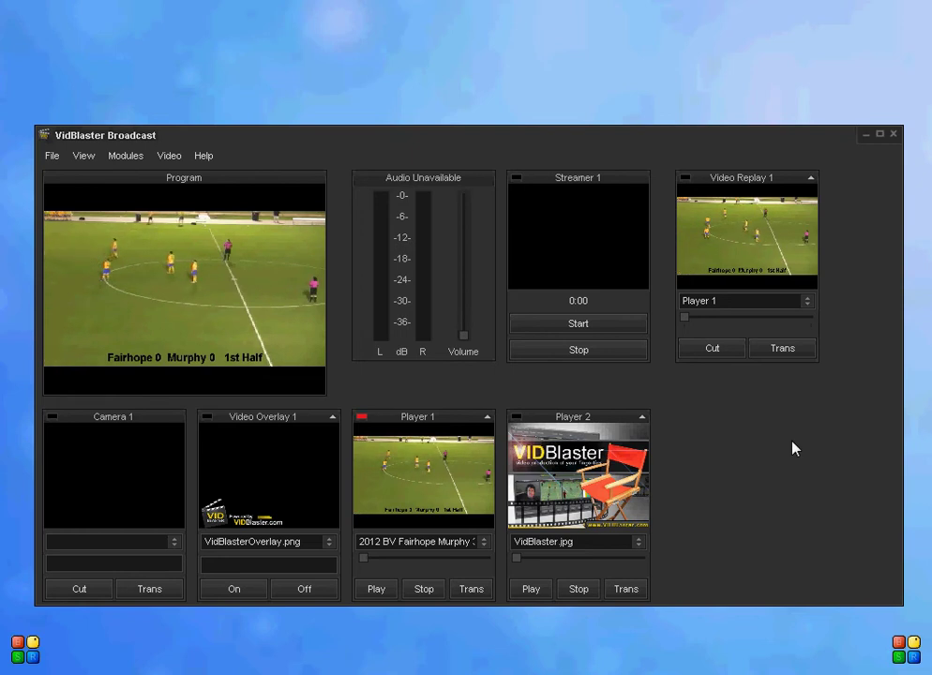
pyautogui.moveTo(686, 318); pyautogui.dragTo(748, 321)
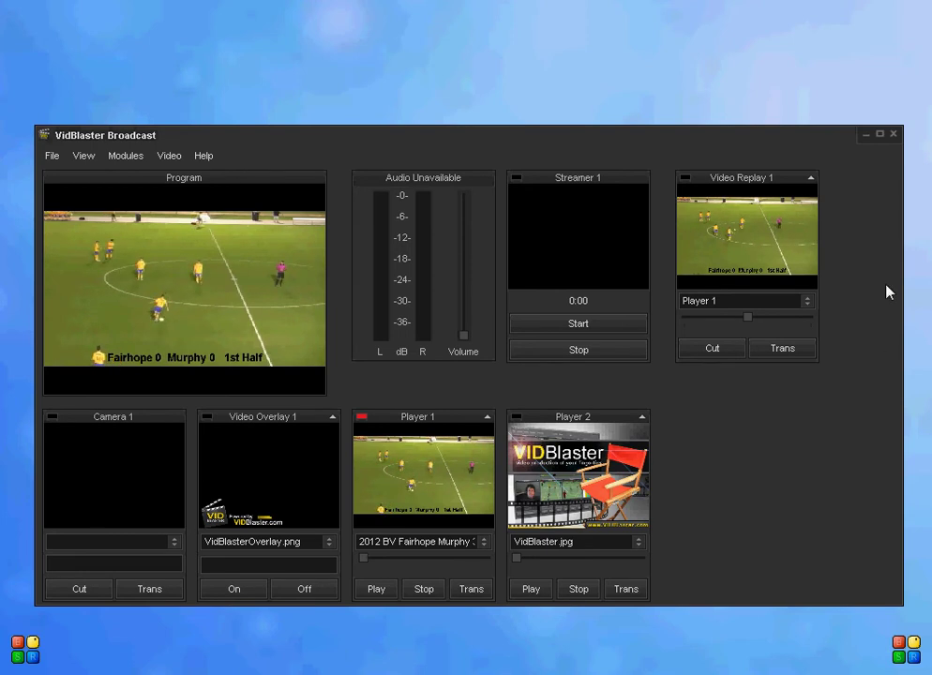
# Step: Cut Program to the replay, skip Player 1 forward, then alternate sources, ending on Player 1
pyautogui.click(753, 242)
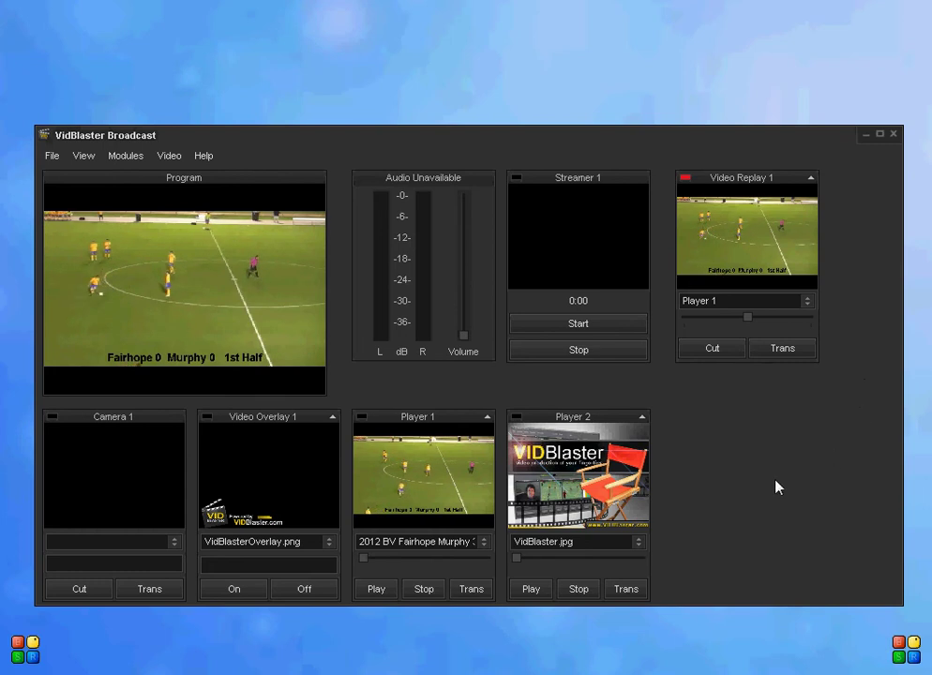
pyautogui.moveTo(365, 561); pyautogui.dragTo(387, 561)
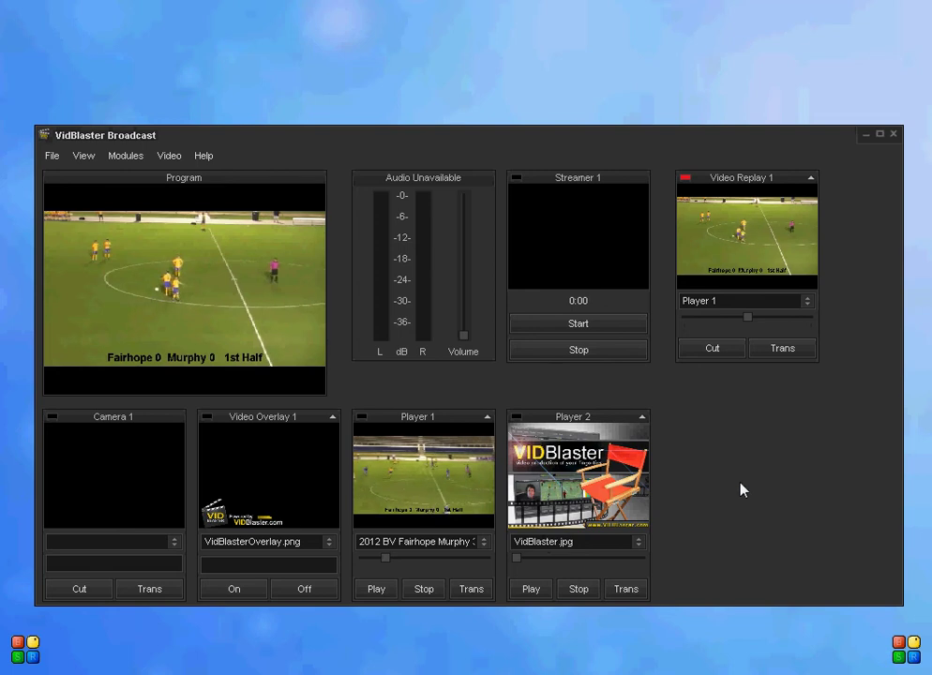
pyautogui.click(427, 493)
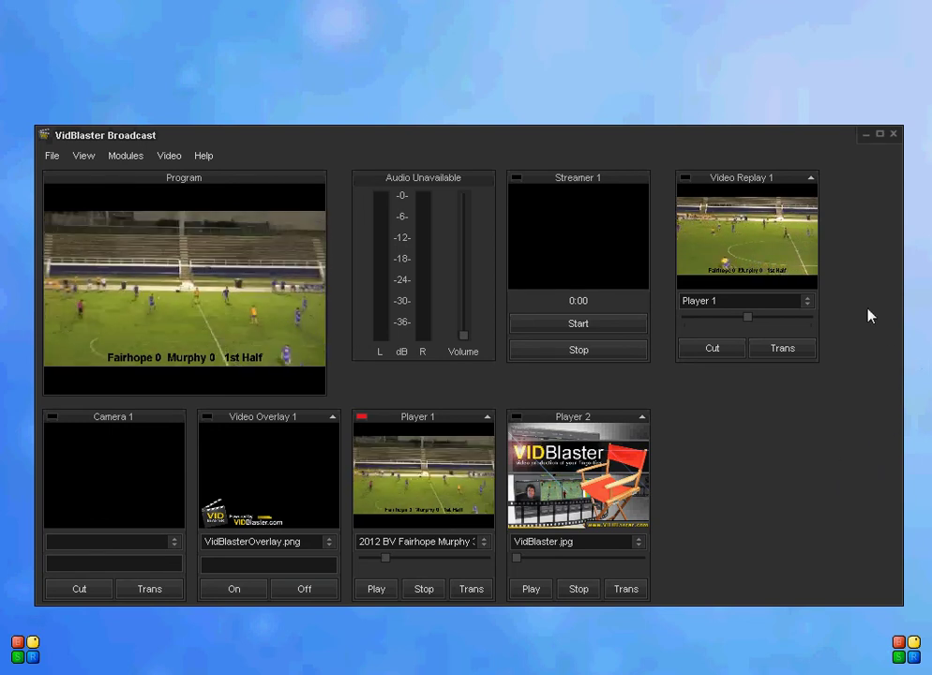
pyautogui.click(747, 236)
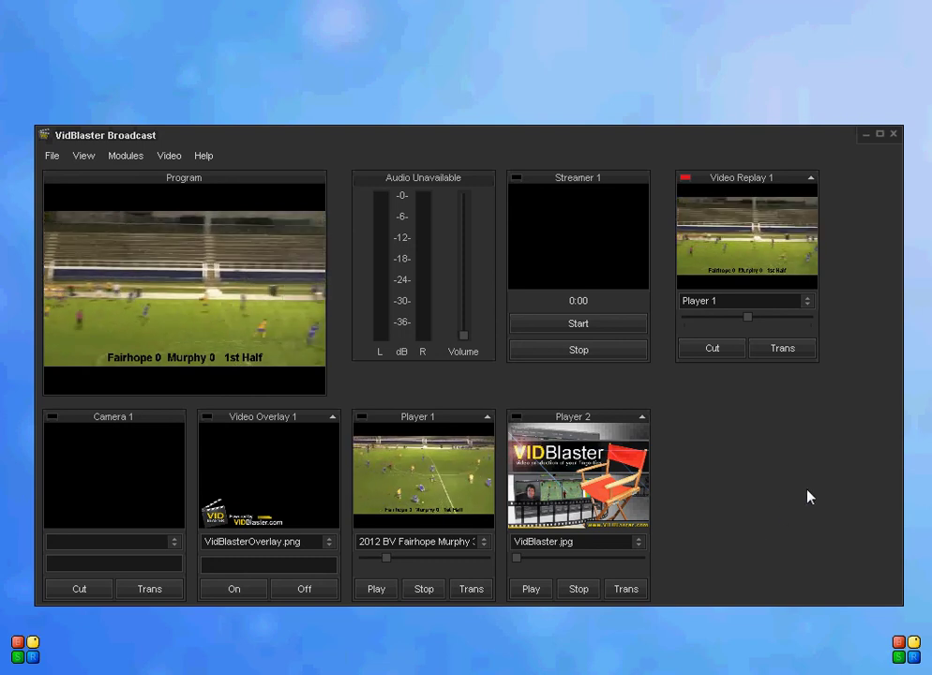
pyautogui.click(413, 475)
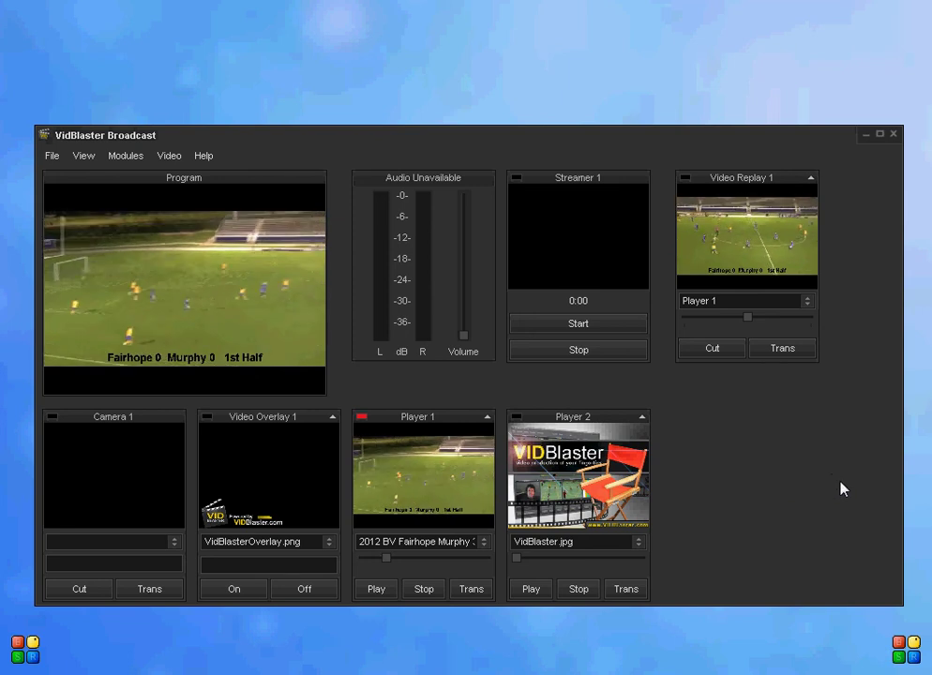
# Step: Show the Modules > Add list, including Video Replay and Video Replay II
pyautogui.click(129, 157)
pyautogui.moveTo(160, 177)
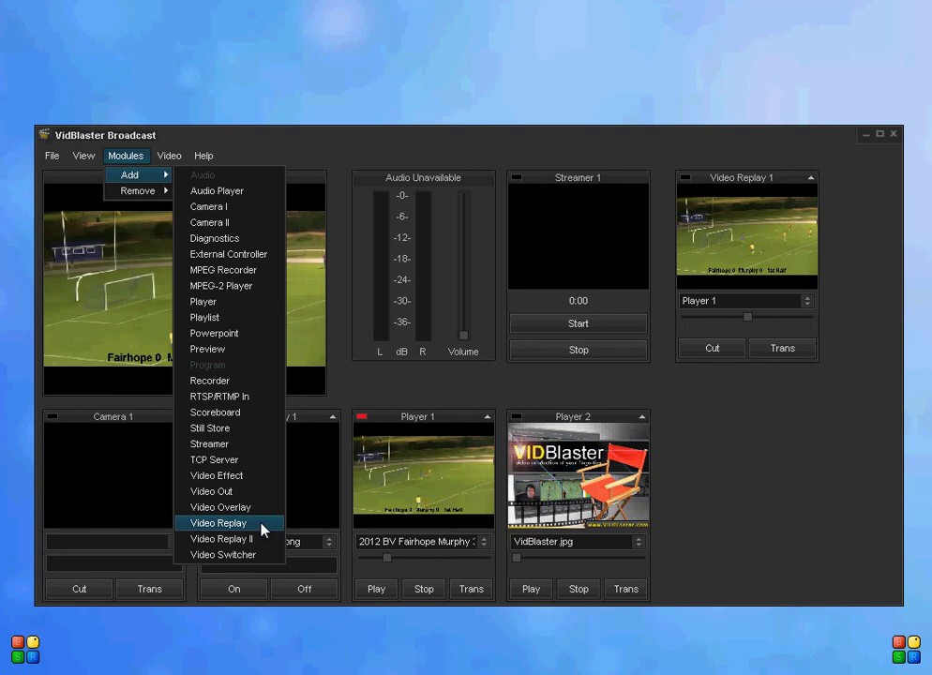
# Step: Dismiss the add-module list by clicking an empty spot in the layout
pyautogui.click(768, 461)
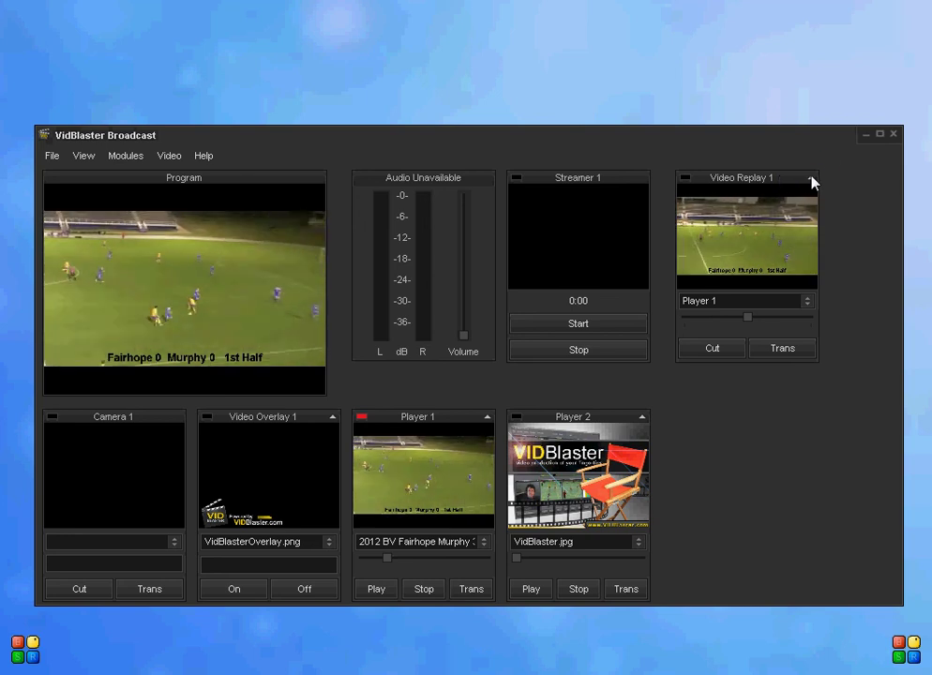
# Step: Collapse and re-expand Video Replay 1, move its replay point around 17 s, and cut it to Program
pyautogui.click(811, 179)
pyautogui.click(811, 178)
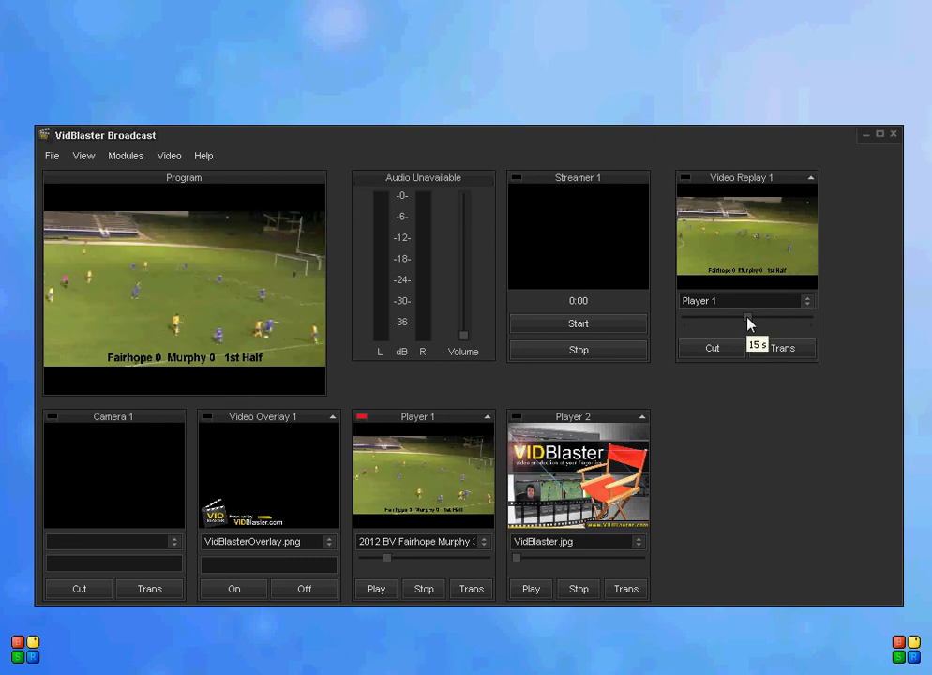
pyautogui.moveTo(748, 319); pyautogui.dragTo(705, 319)
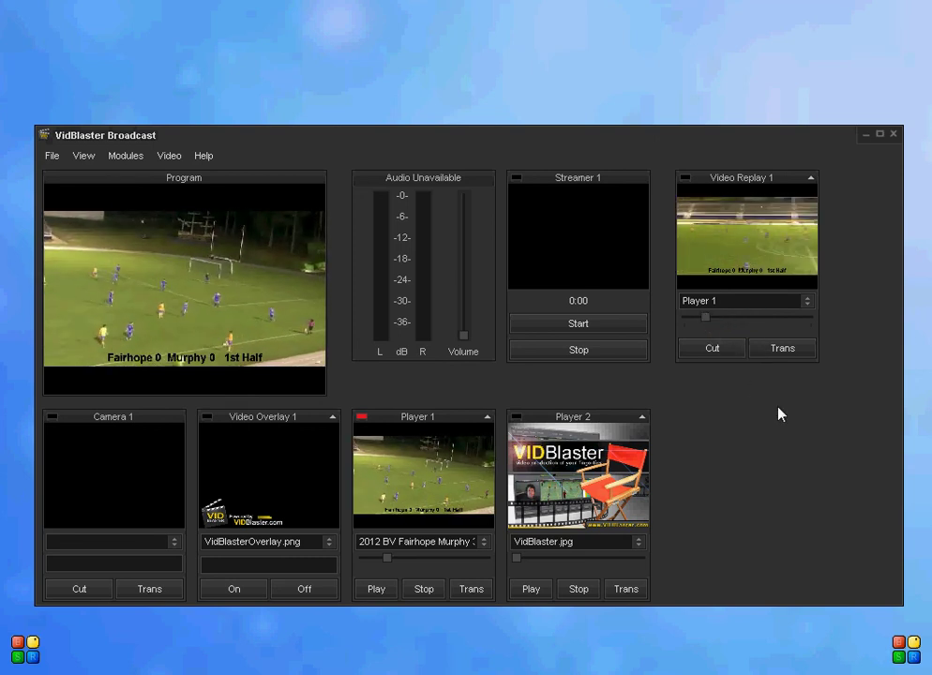
pyautogui.moveTo(705, 319); pyautogui.dragTo(765, 322)
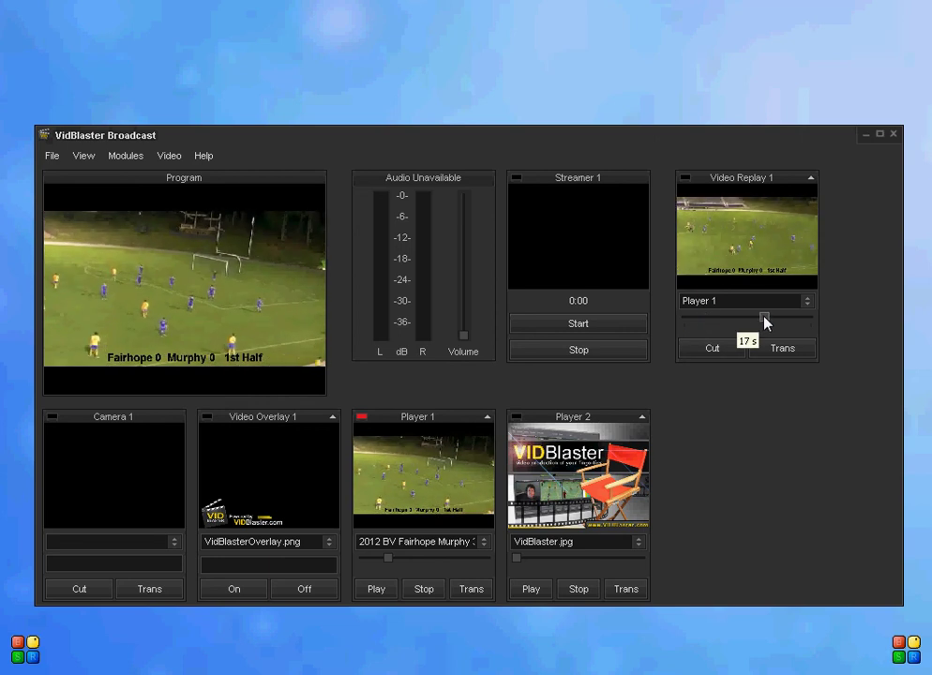
pyautogui.click(748, 230)
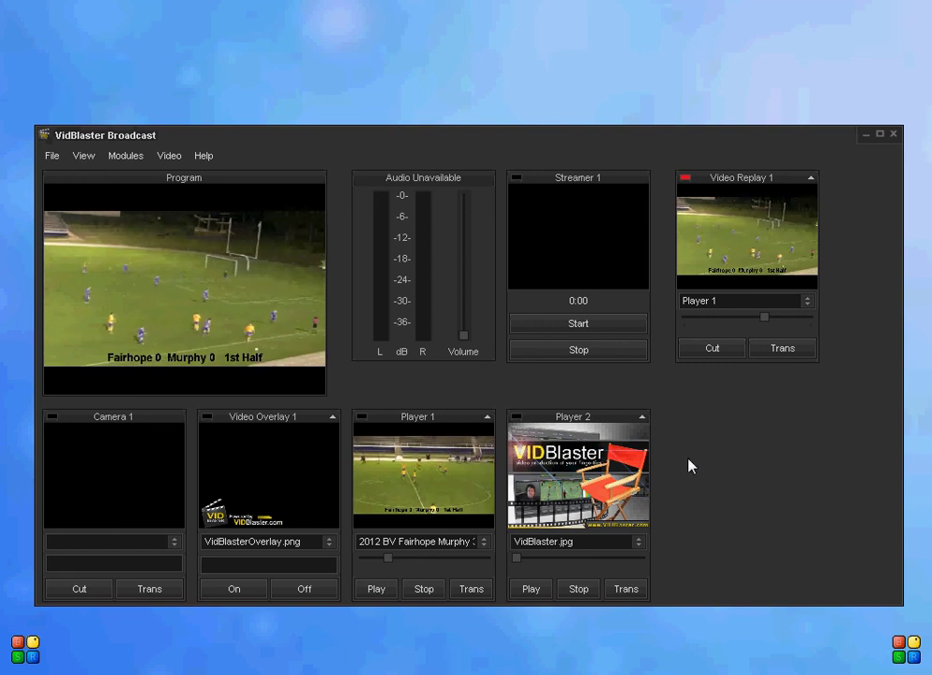
# Step: Alternate Program between live Player 1 and the replay, rewinding further and ending on the replay
pyautogui.click(449, 495)
pyautogui.click(623, 420)
pyautogui.moveTo(764, 318); pyautogui.dragTo(722, 318)
pyautogui.click(745, 246)
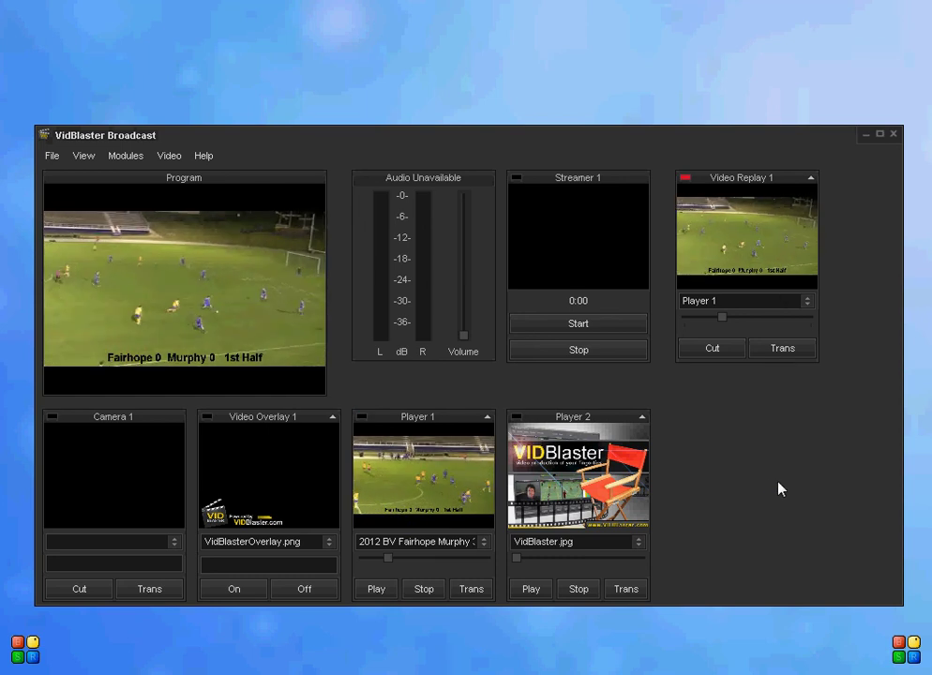
pyautogui.click(424, 484)
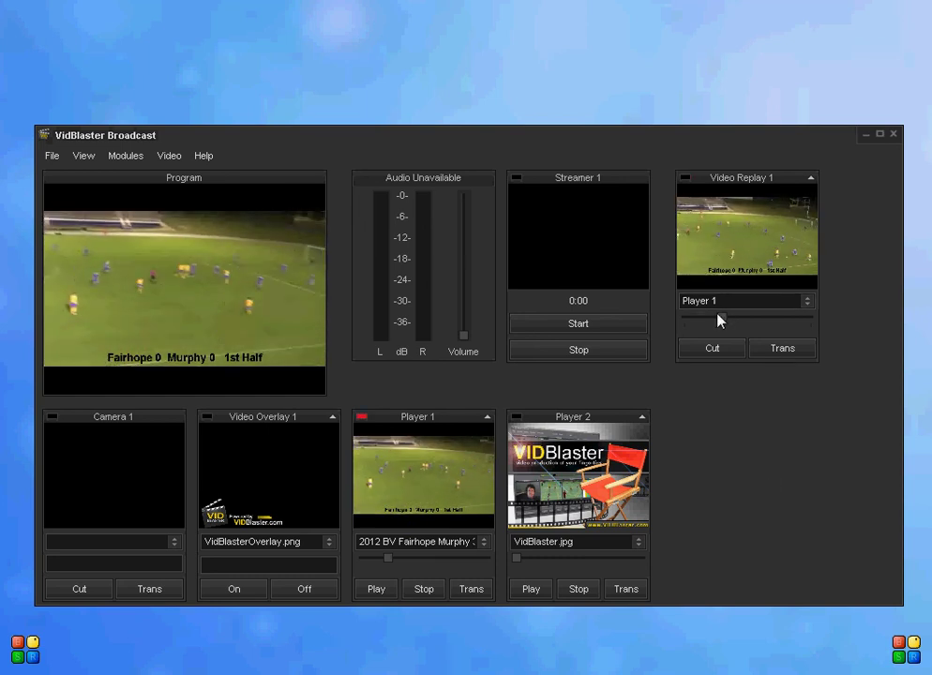
pyautogui.moveTo(720, 319); pyautogui.dragTo(687, 323)
pyautogui.click(714, 351)
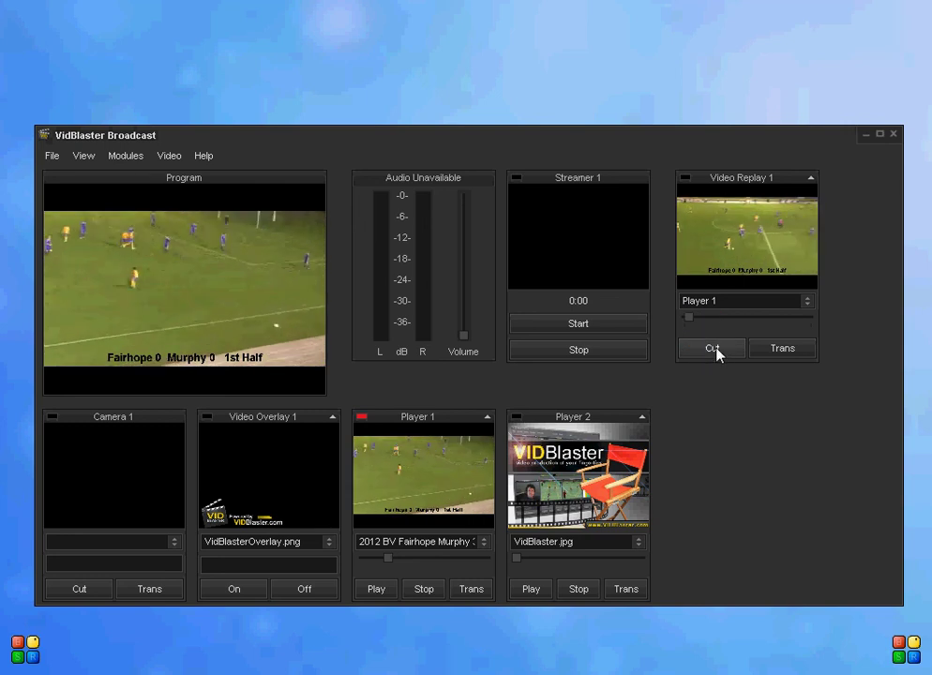